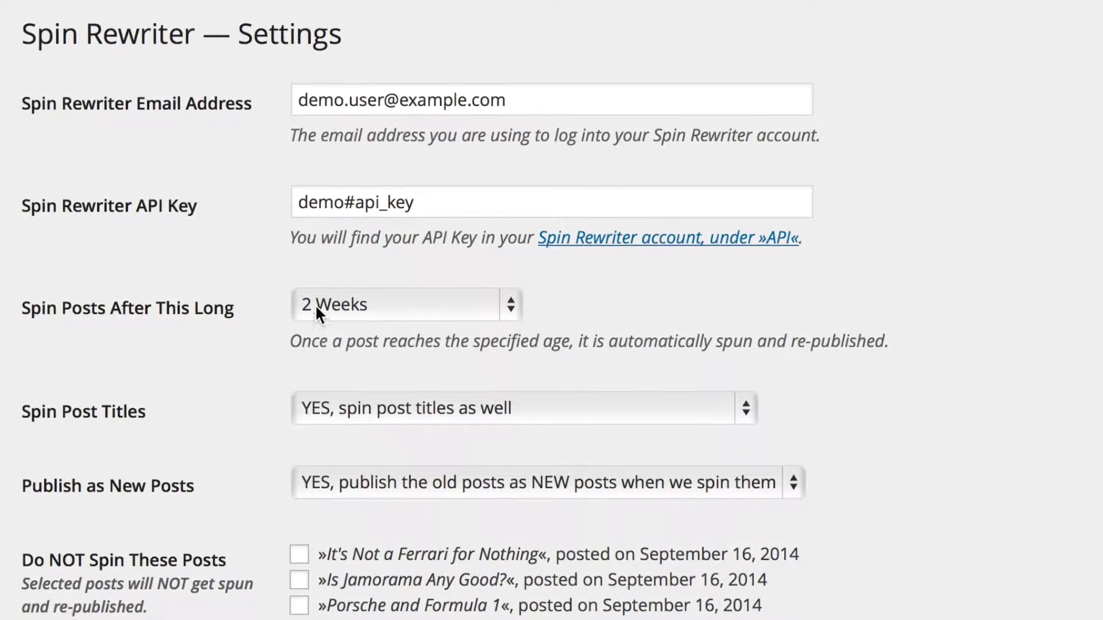
Step: Review the options for post age, title spinning and publishing as new posts, keeping 2 Weeks and both YES settings
{"action": "left_click", "coordinate": [446, 302]}
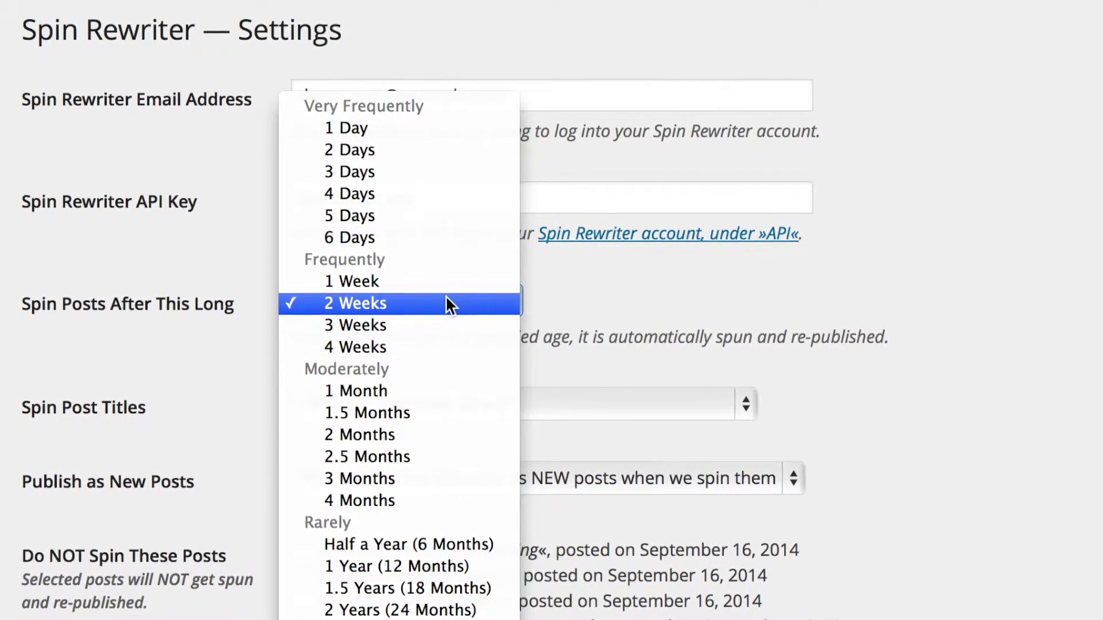
{"action": "left_click", "coordinate": [446, 300]}
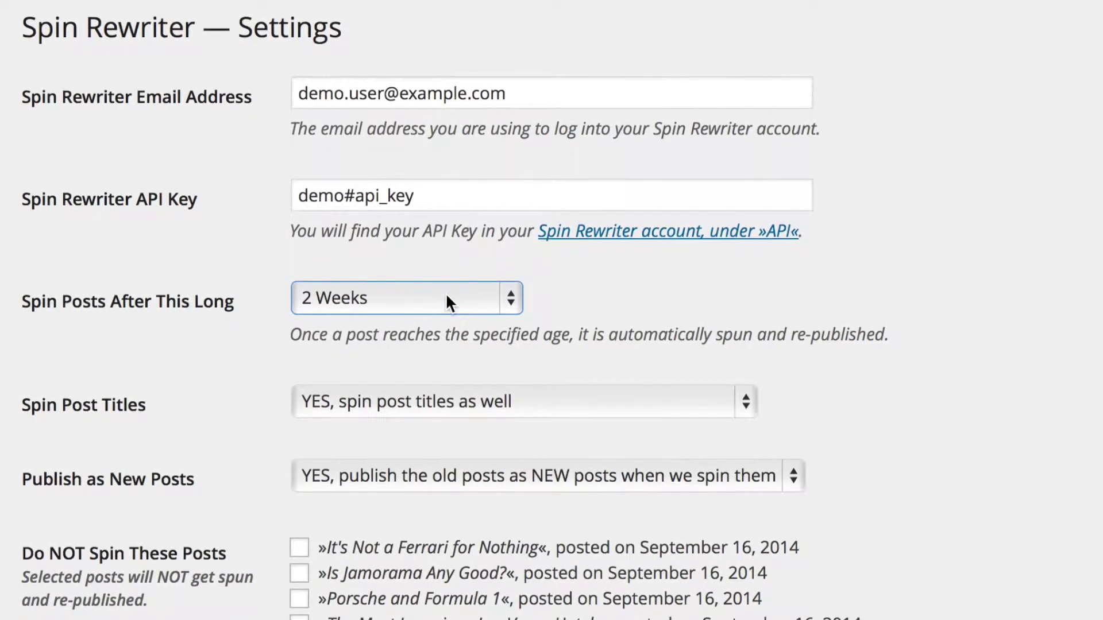
{"action": "left_click", "coordinate": [556, 396]}
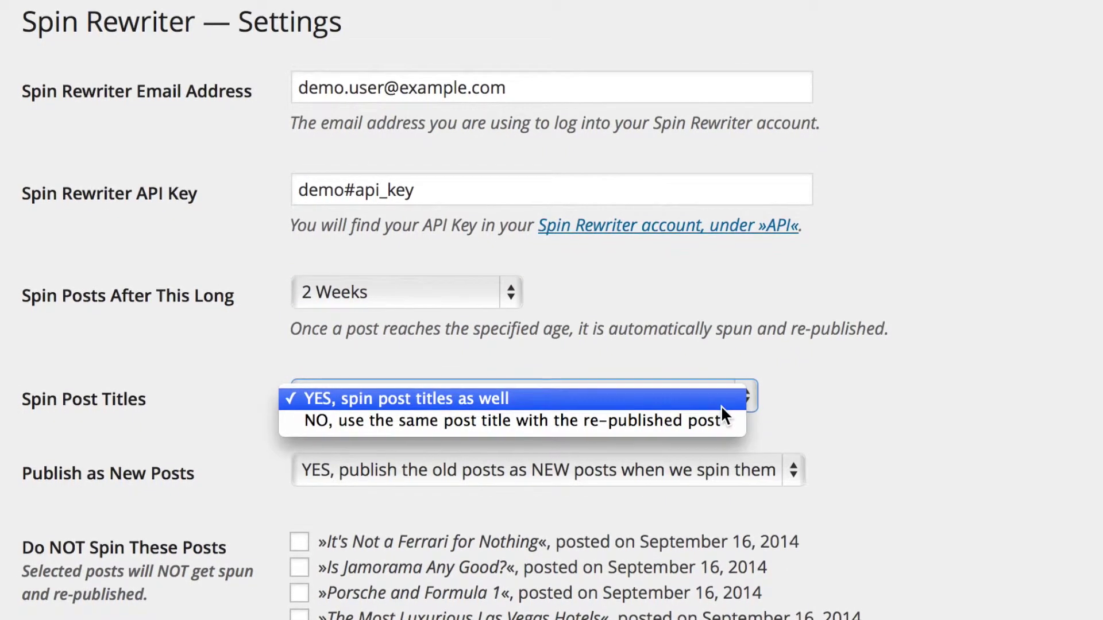
{"action": "left_click", "coordinate": [785, 413]}
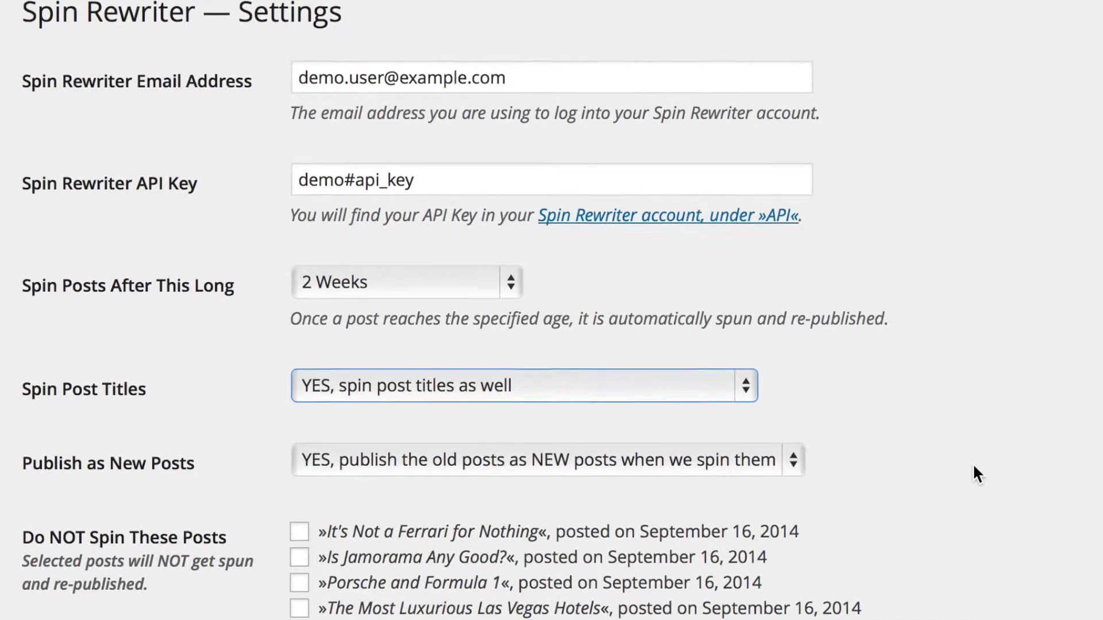
{"action": "left_click", "coordinate": [777, 457]}
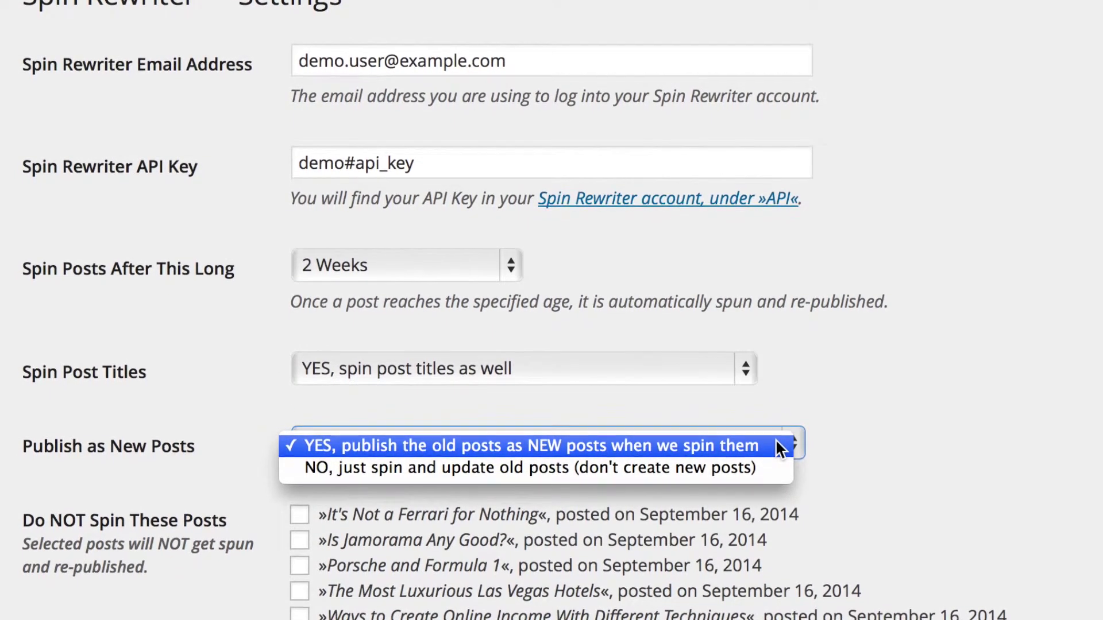
{"action": "left_click", "coordinate": [774, 438]}
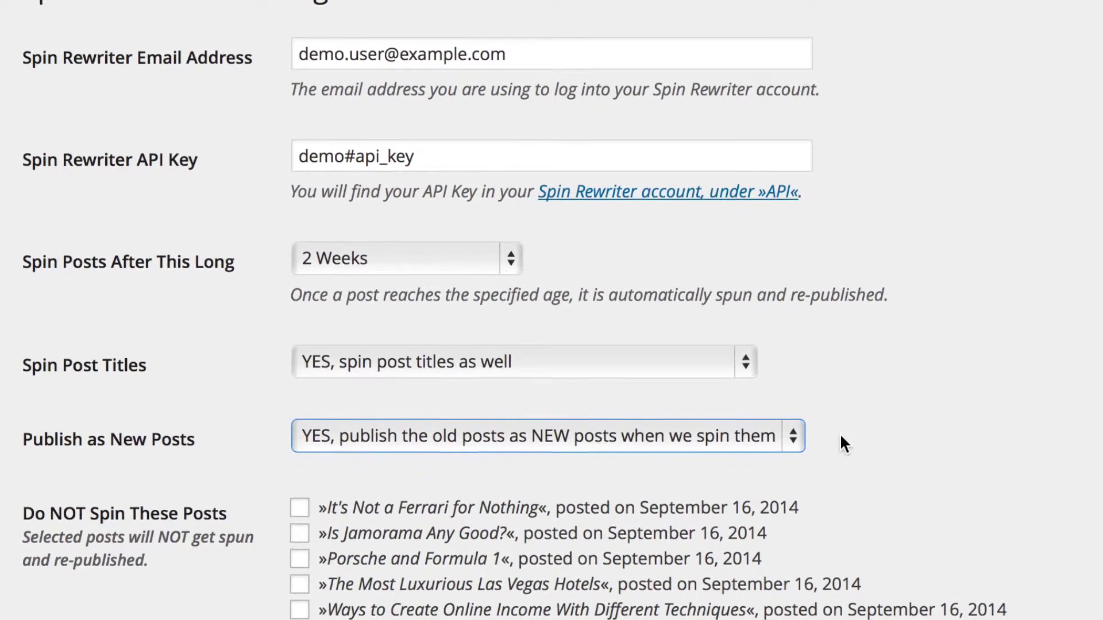
Step: Exclude the posts "It's Not a Ferrari for Nothing" and "Porsche and Formula 1" from being spun and re-published
{"action": "scroll", "coordinate": [574, 459], "scroll_direction": "down", "scroll_amount": 5}
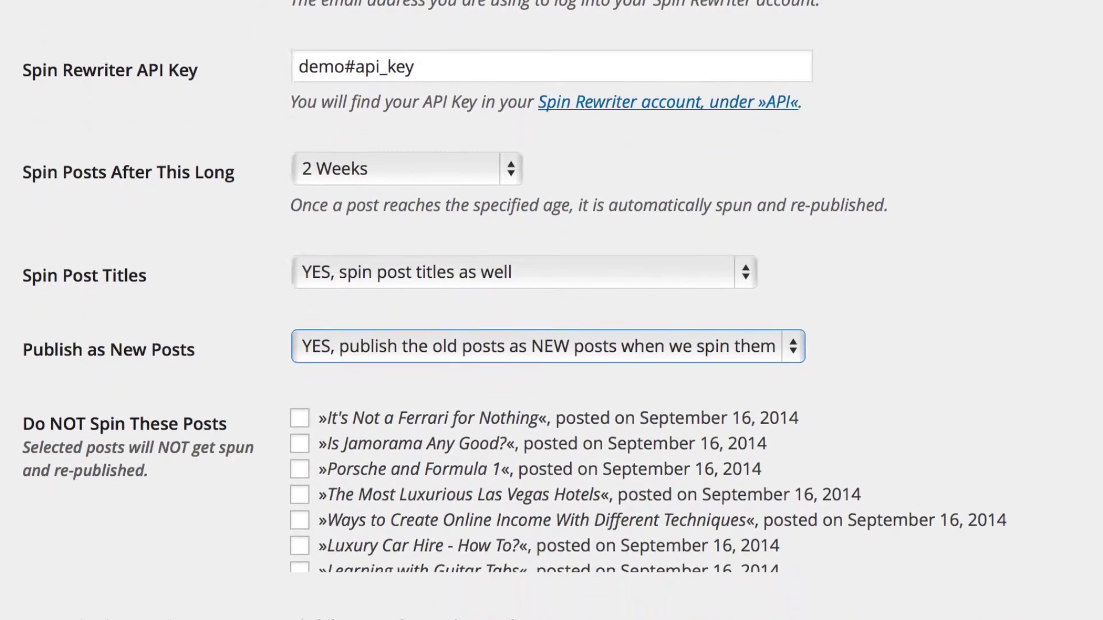
{"action": "scroll", "coordinate": [575, 448], "scroll_direction": "up", "scroll_amount": 1}
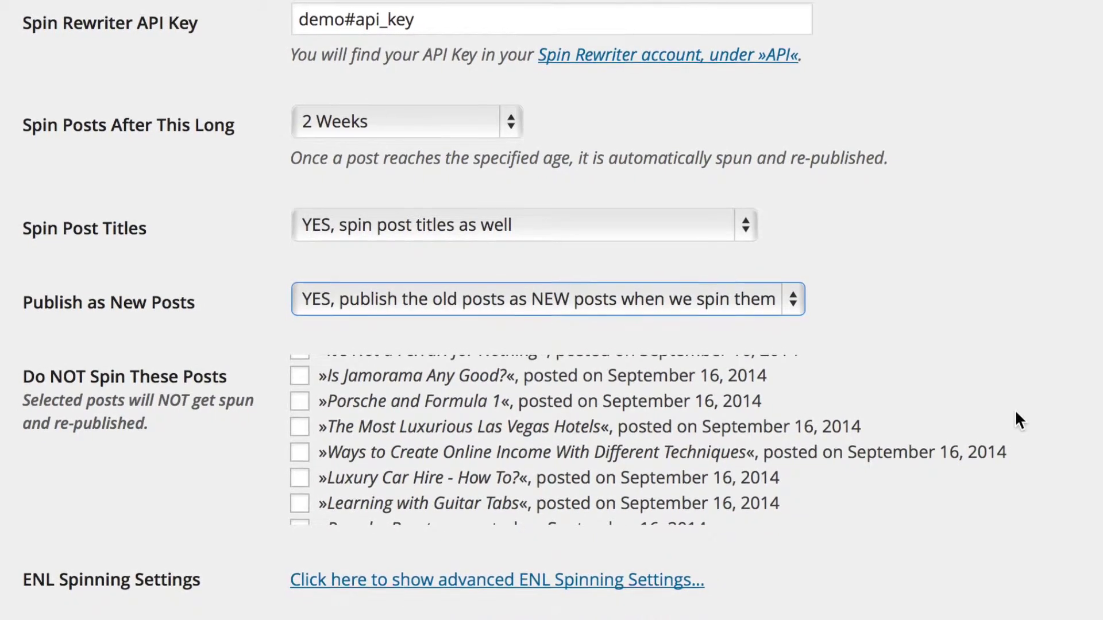
{"action": "scroll", "coordinate": [1014, 409], "scroll_direction": "up", "scroll_amount": 3}
{"action": "scroll", "coordinate": [1015, 411], "scroll_direction": "down", "scroll_amount": 5}
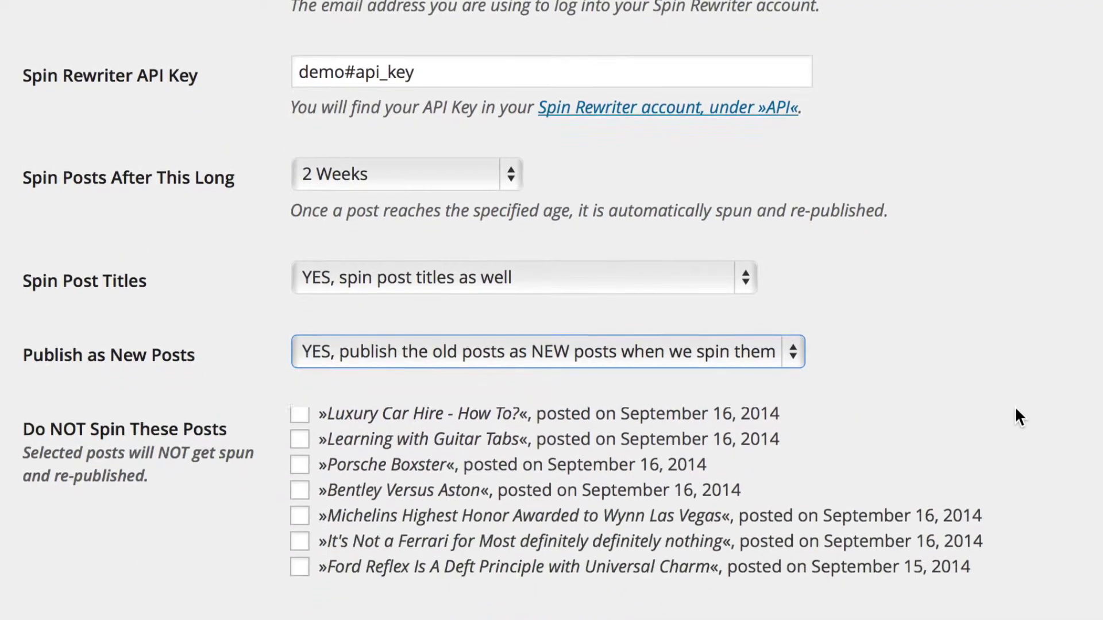
{"action": "scroll", "coordinate": [1014, 406], "scroll_direction": "up", "scroll_amount": 6}
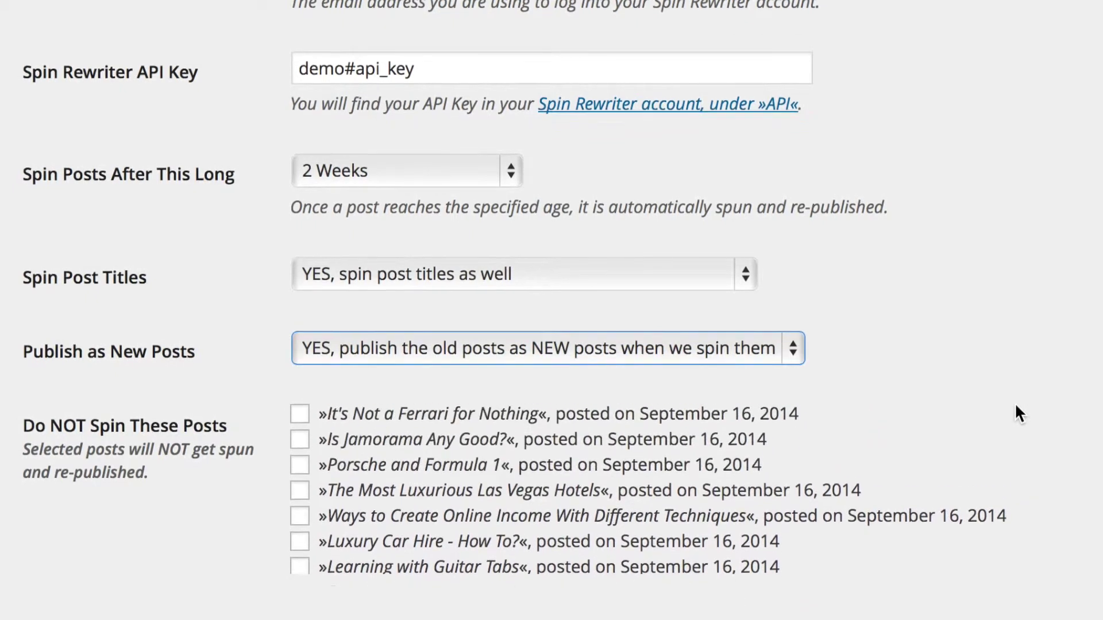
{"action": "scroll", "coordinate": [933, 334], "scroll_direction": "down", "scroll_amount": 3}
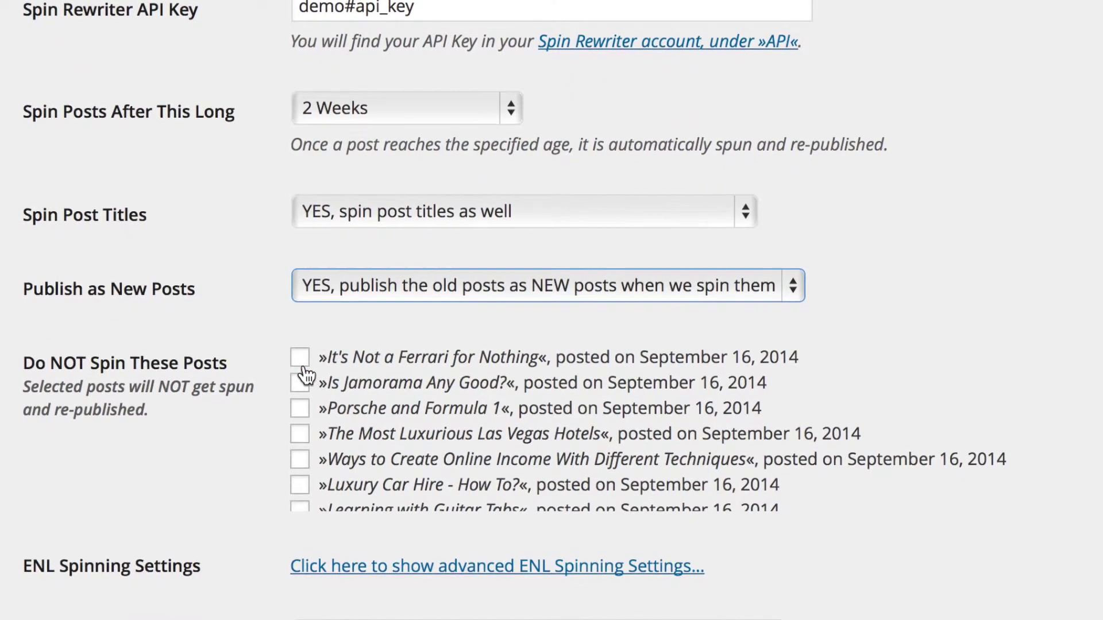
{"action": "left_click", "coordinate": [300, 360]}
{"action": "left_click", "coordinate": [299, 407]}
{"action": "left_click", "coordinate": [299, 433]}
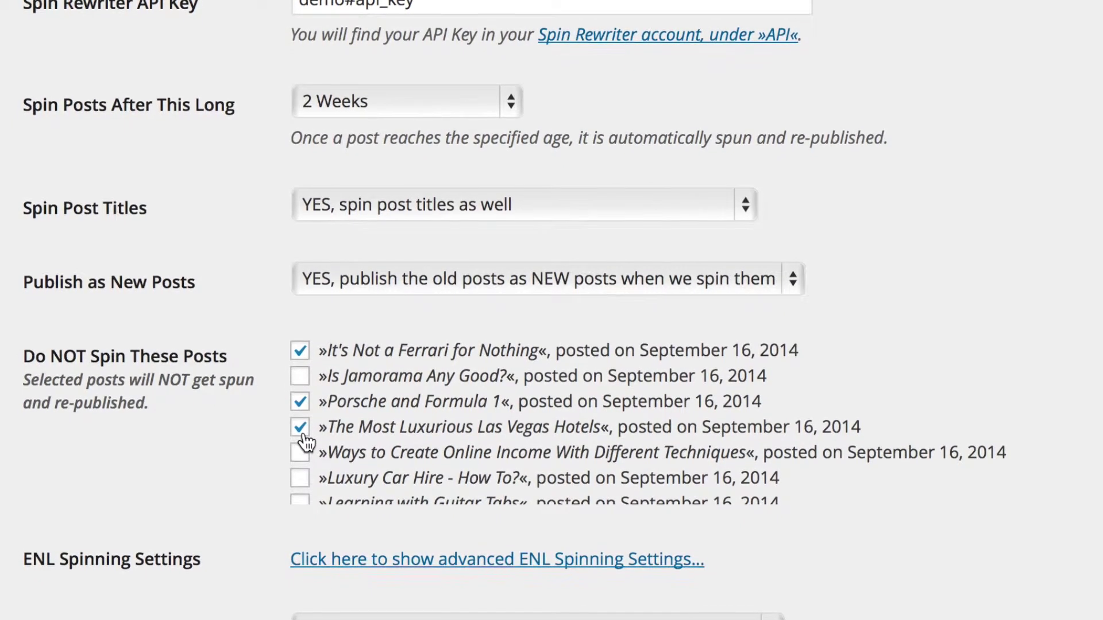
{"action": "left_click", "coordinate": [301, 434]}
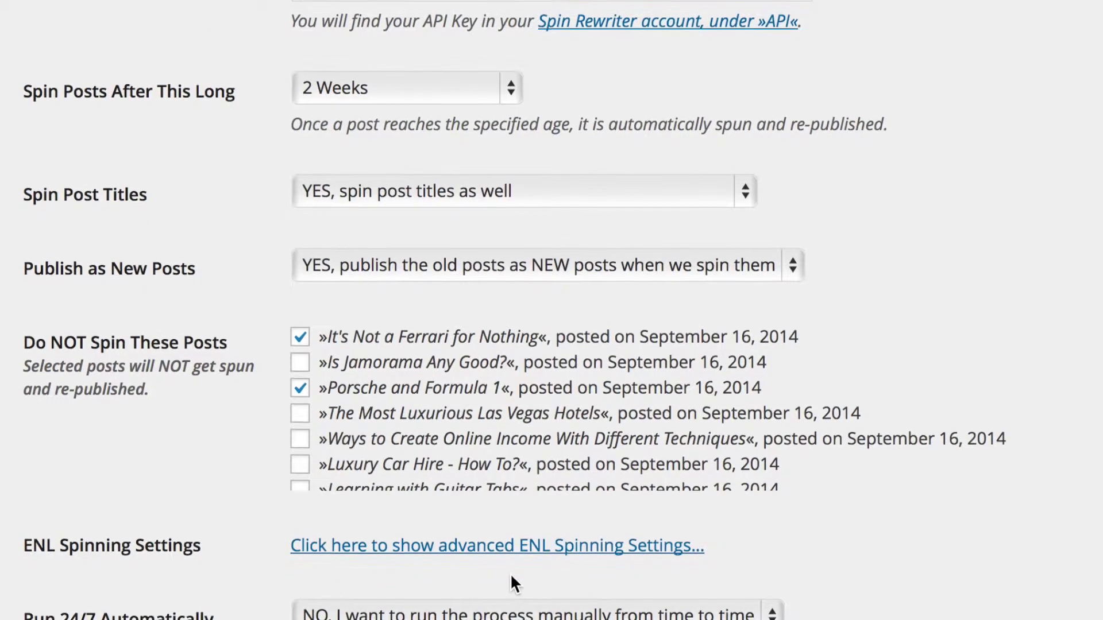
Step: Show the advanced ENL Spinning Settings, examine them from Confidence Level to Use Only Synonyms, and hide them again
{"action": "left_click", "coordinate": [579, 552]}
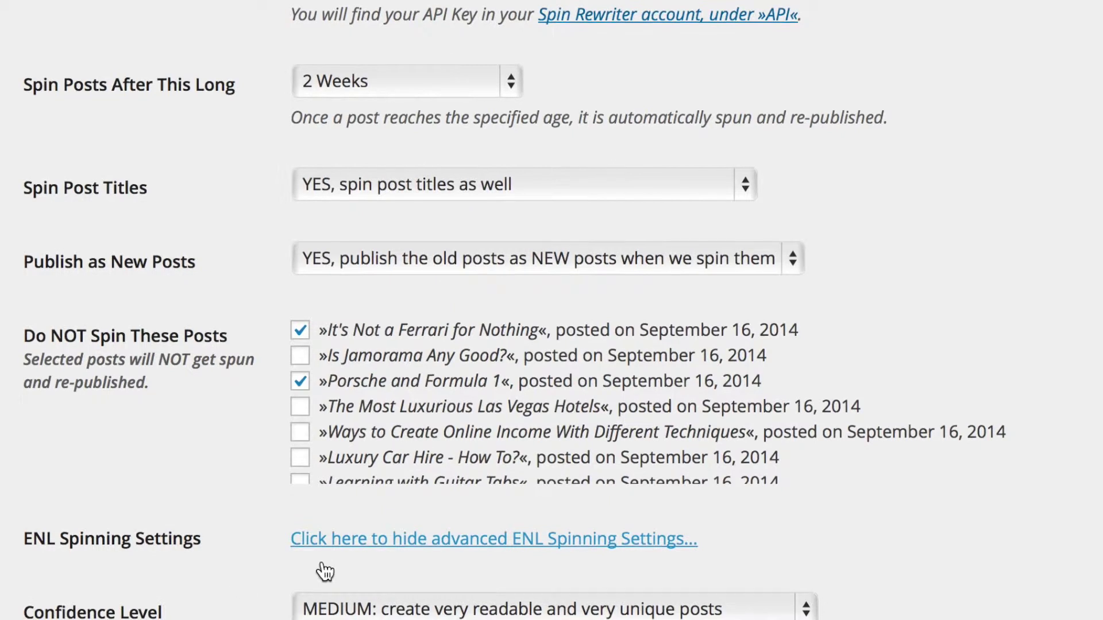
{"action": "scroll", "coordinate": [207, 617], "scroll_direction": "down", "scroll_amount": 5}
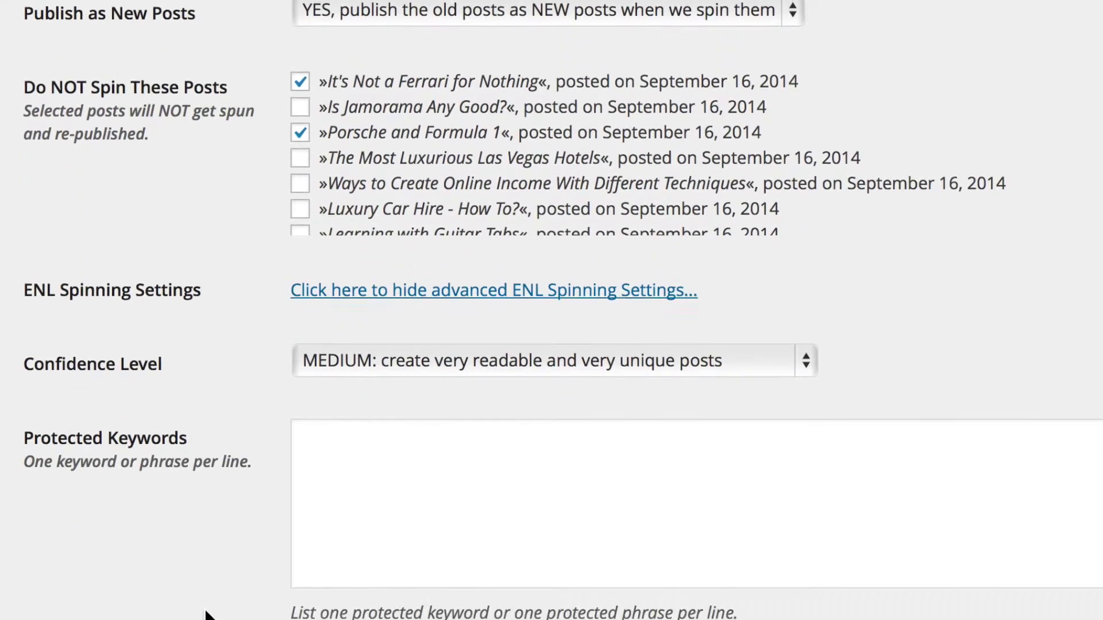
{"action": "scroll", "coordinate": [207, 616], "scroll_direction": "down", "scroll_amount": 8}
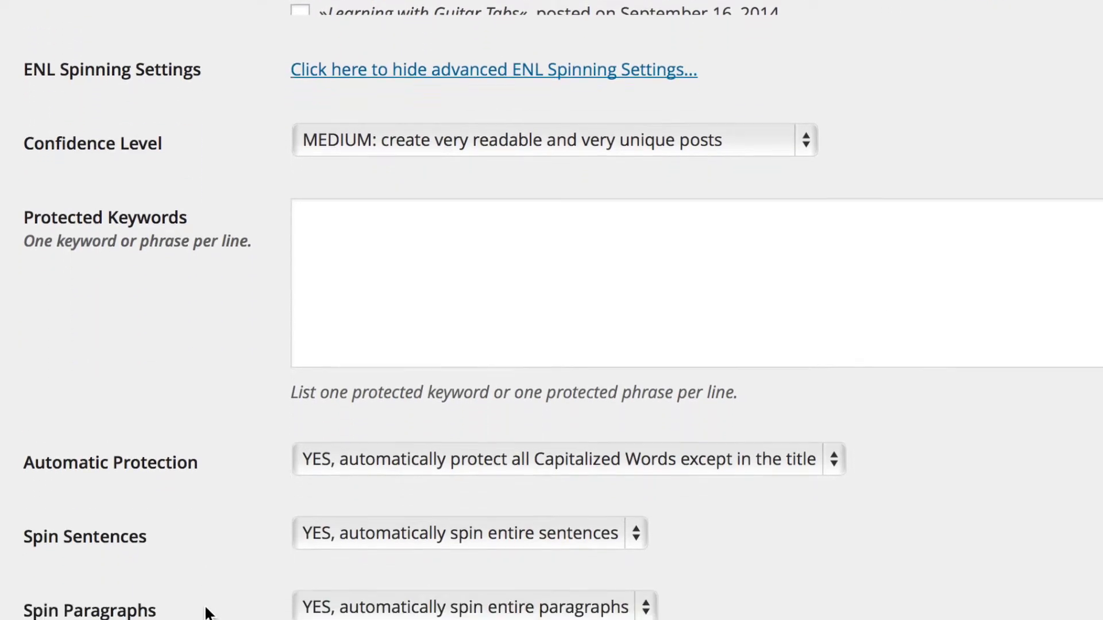
{"action": "scroll", "coordinate": [207, 612], "scroll_direction": "down", "scroll_amount": 4}
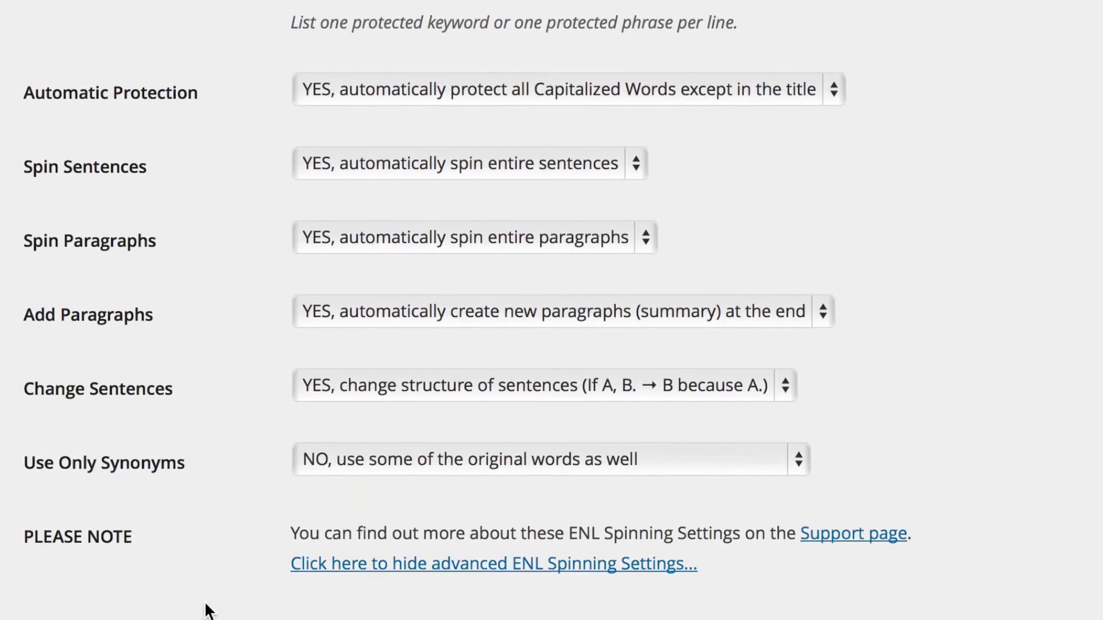
{"action": "scroll", "coordinate": [208, 609], "scroll_direction": "up", "scroll_amount": 8}
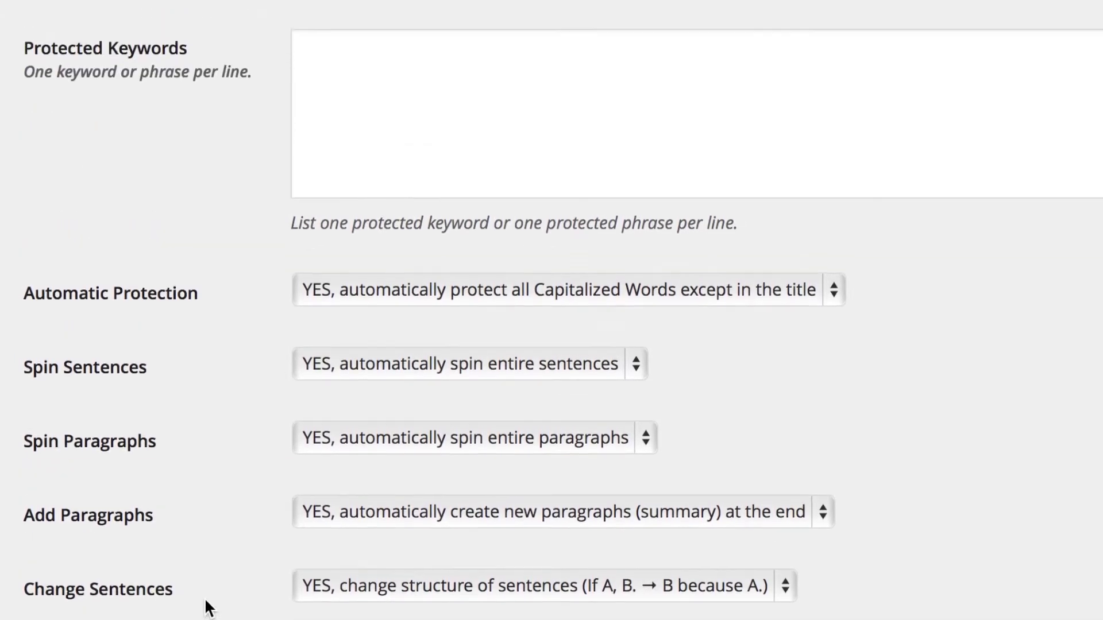
{"action": "scroll", "coordinate": [205, 599], "scroll_direction": "up", "scroll_amount": 3}
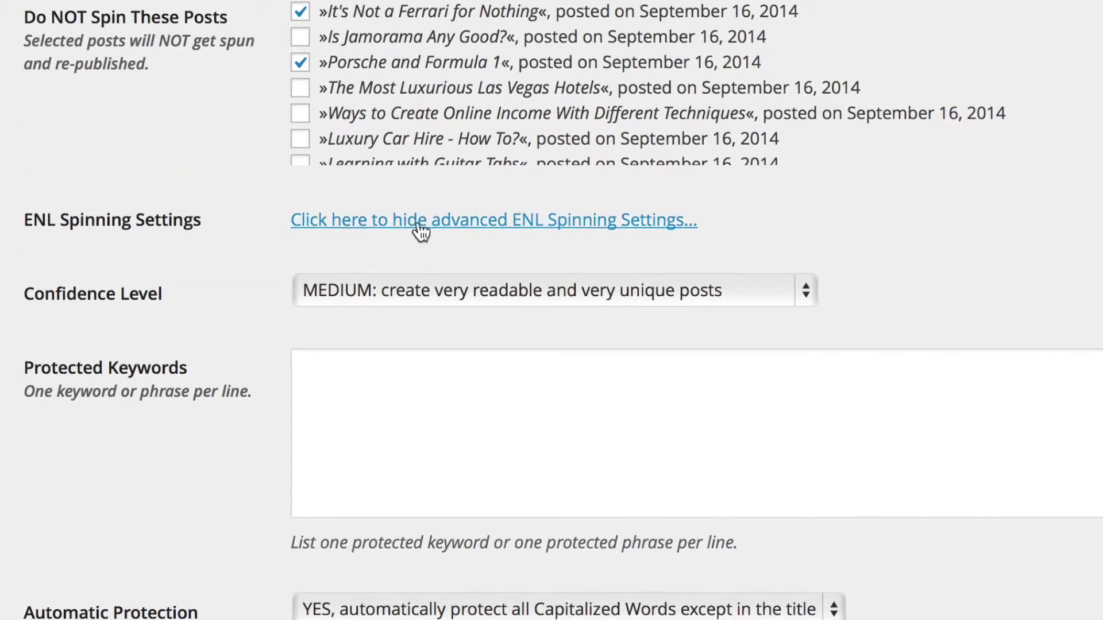
{"action": "left_click", "coordinate": [423, 229]}
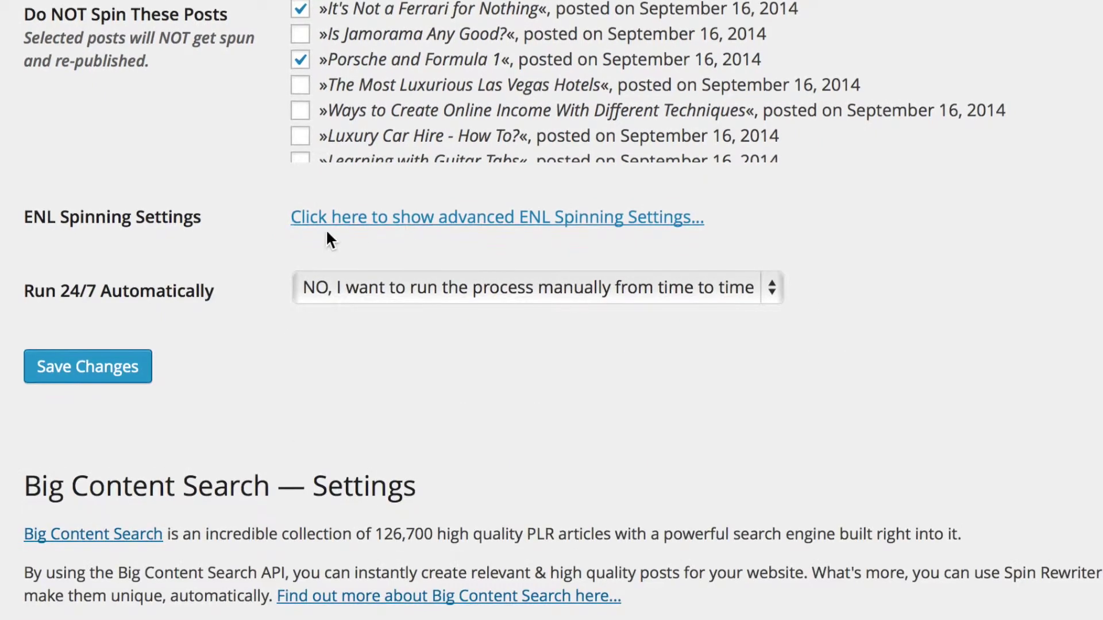
Step: Switch Run 24/7 Automatically to "YES, do everything automatically" and back to "NO, I want to run the process manually from time to time"
{"action": "left_click", "coordinate": [257, 293]}
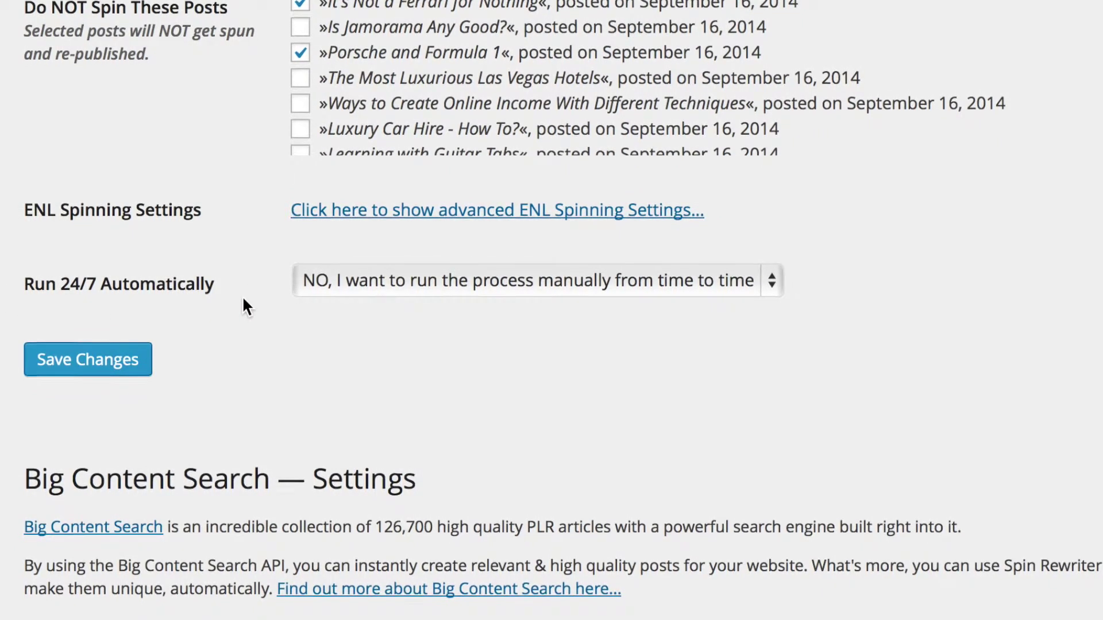
{"action": "left_click", "coordinate": [528, 281]}
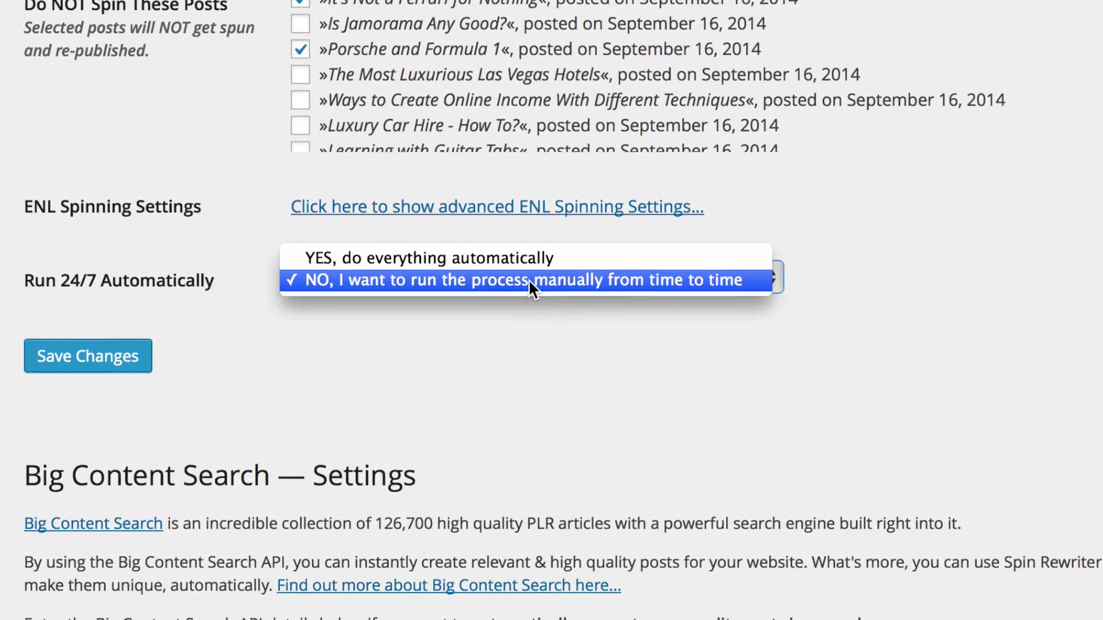
{"action": "left_click", "coordinate": [522, 259]}
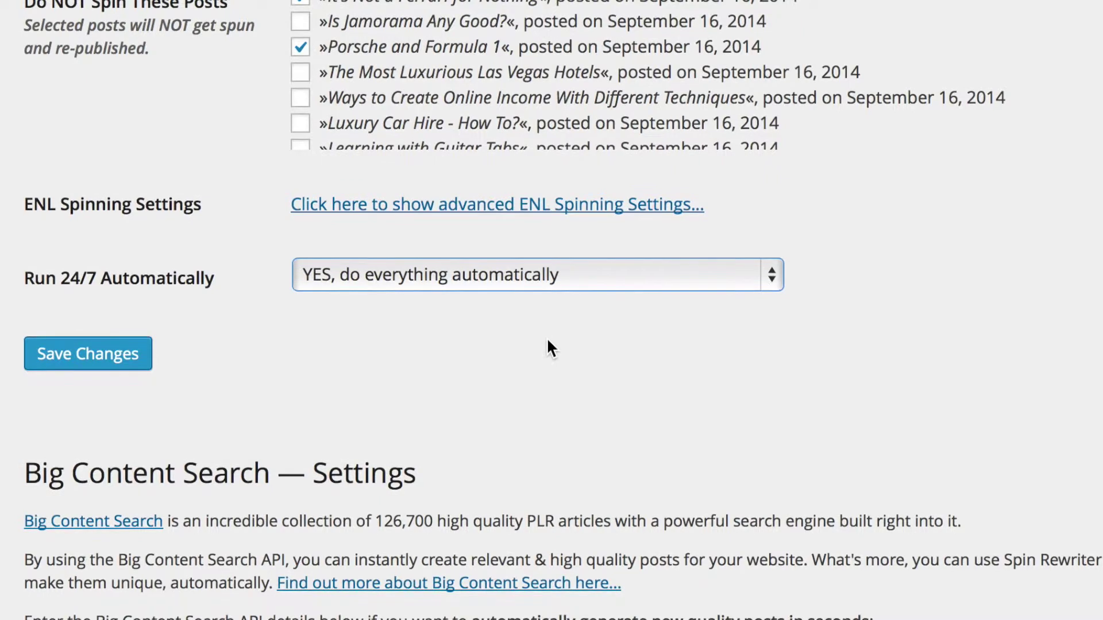
{"action": "left_click", "coordinate": [650, 270]}
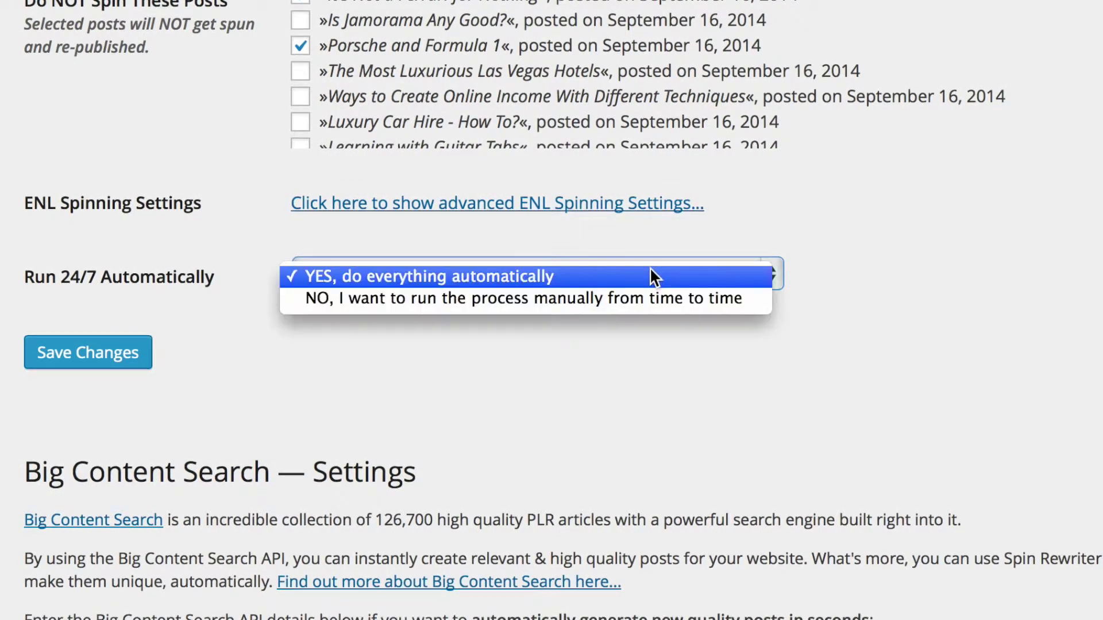
{"action": "left_click", "coordinate": [598, 303]}
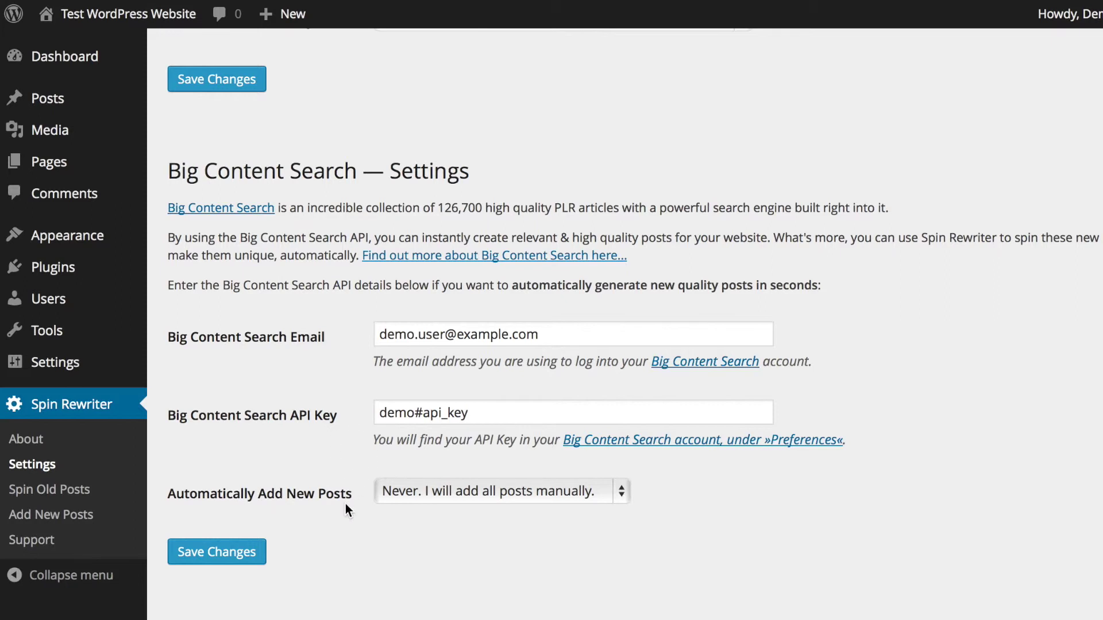
Step: View the Add New Posts page with its keyword choices for creating a new post
{"action": "left_click", "coordinate": [58, 516]}
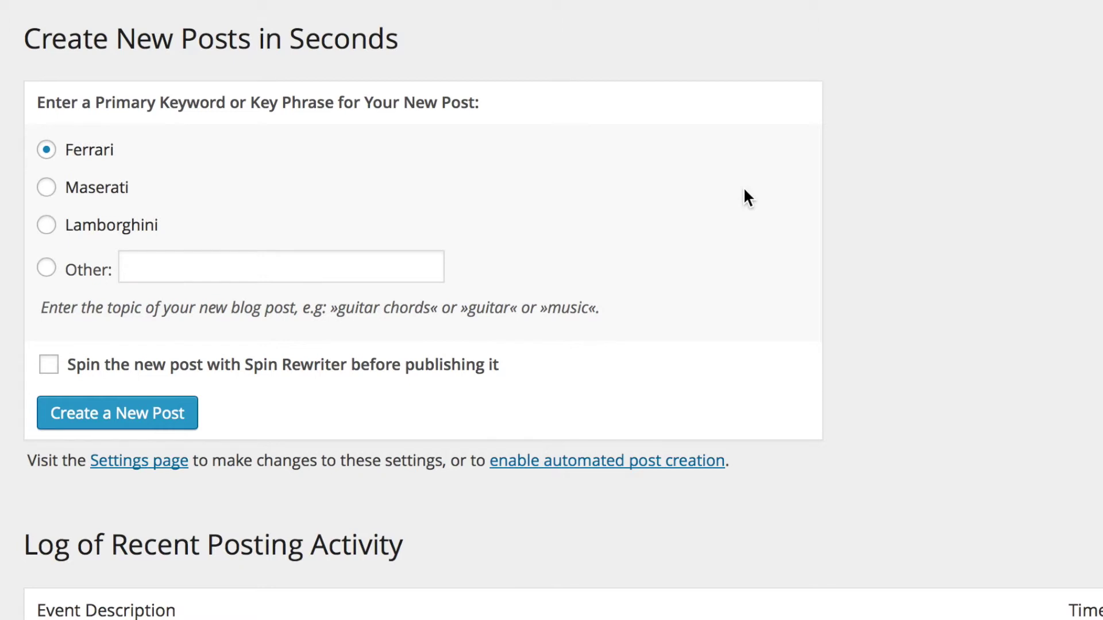
Step: Set Automatically Add New Posts to "New Post Every 6 Hours" and place the text cursor after the last primary keyword
{"action": "left_click", "coordinate": [525, 489]}
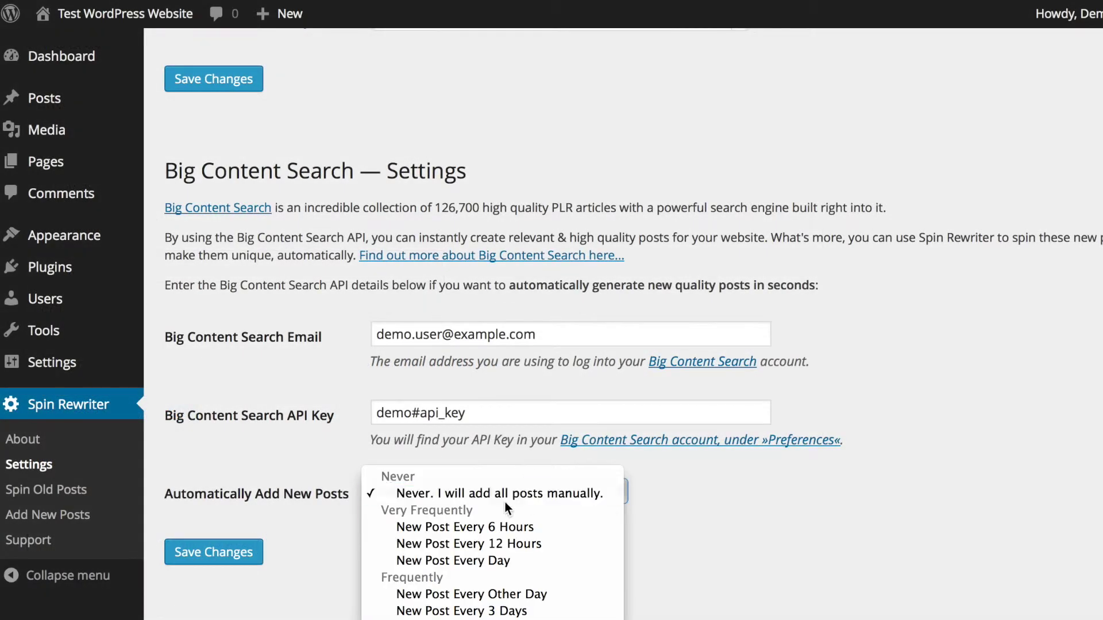
{"action": "left_click", "coordinate": [488, 528]}
{"action": "scroll", "coordinate": [299, 554], "scroll_direction": "down", "scroll_amount": 5}
{"action": "scroll", "coordinate": [293, 563], "scroll_direction": "down", "scroll_amount": 3}
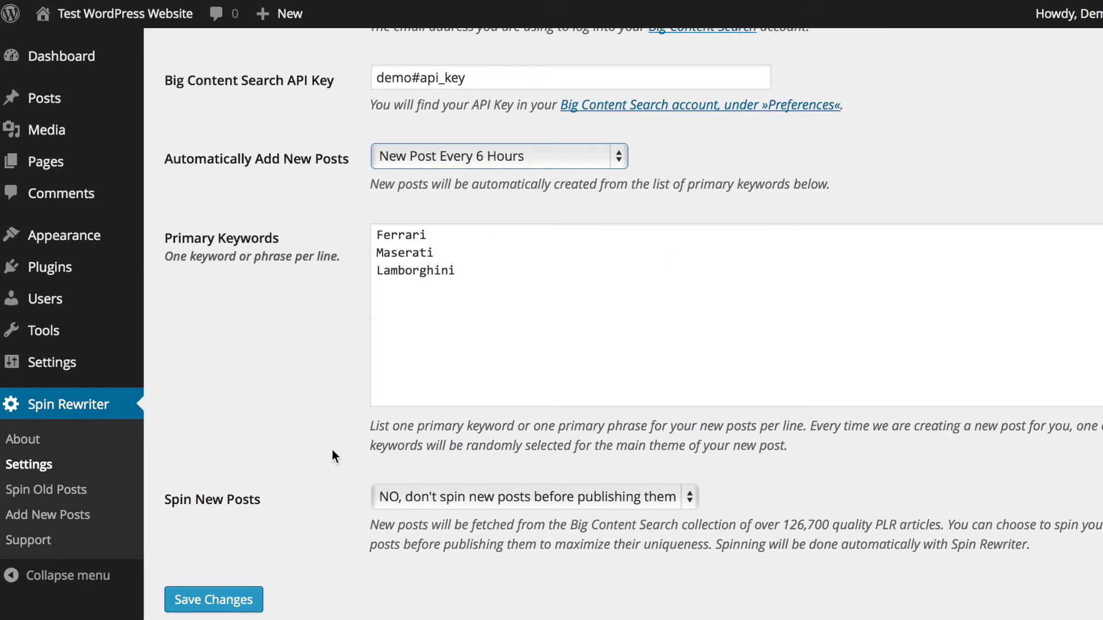
{"action": "left_click", "coordinate": [471, 269]}
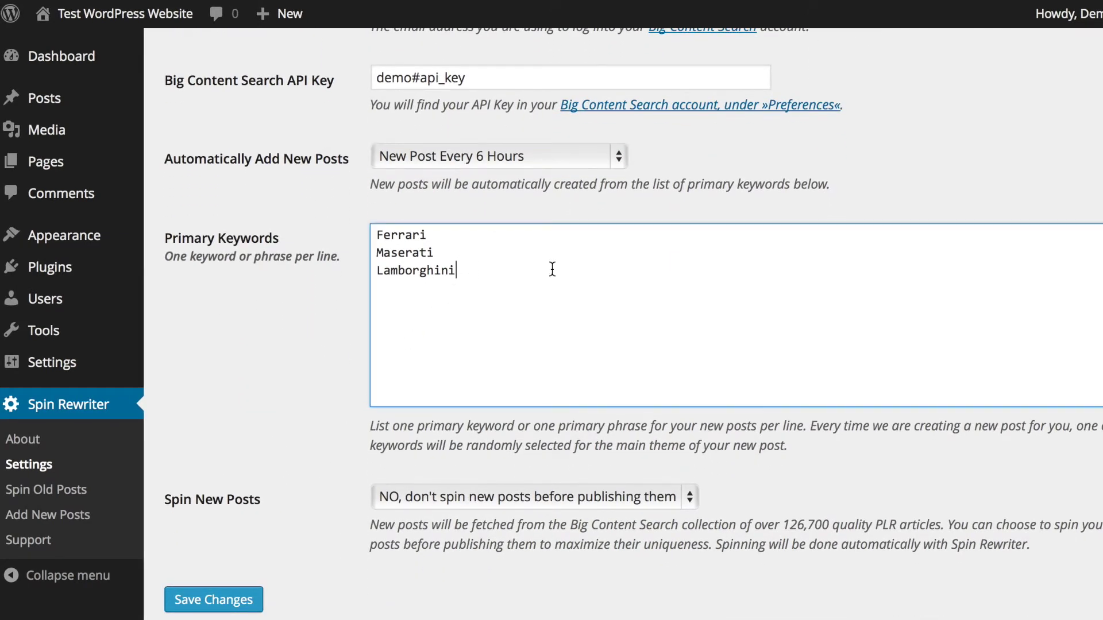